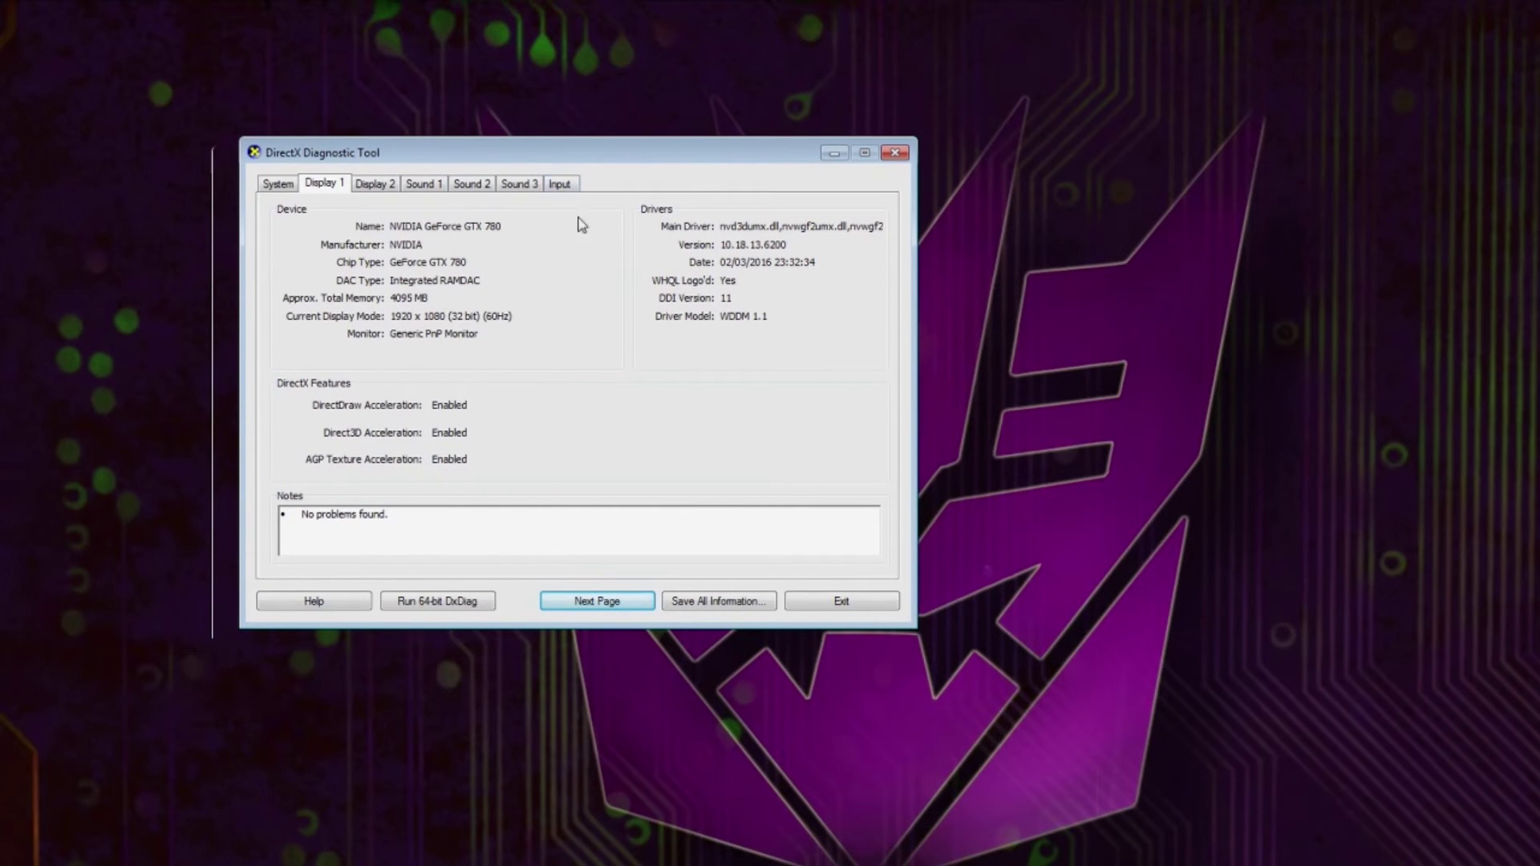
Step: Show DxDiag's System summary with the Windows 7 edition, processor, memory and DirectX 11 details
left_click(287, 188)
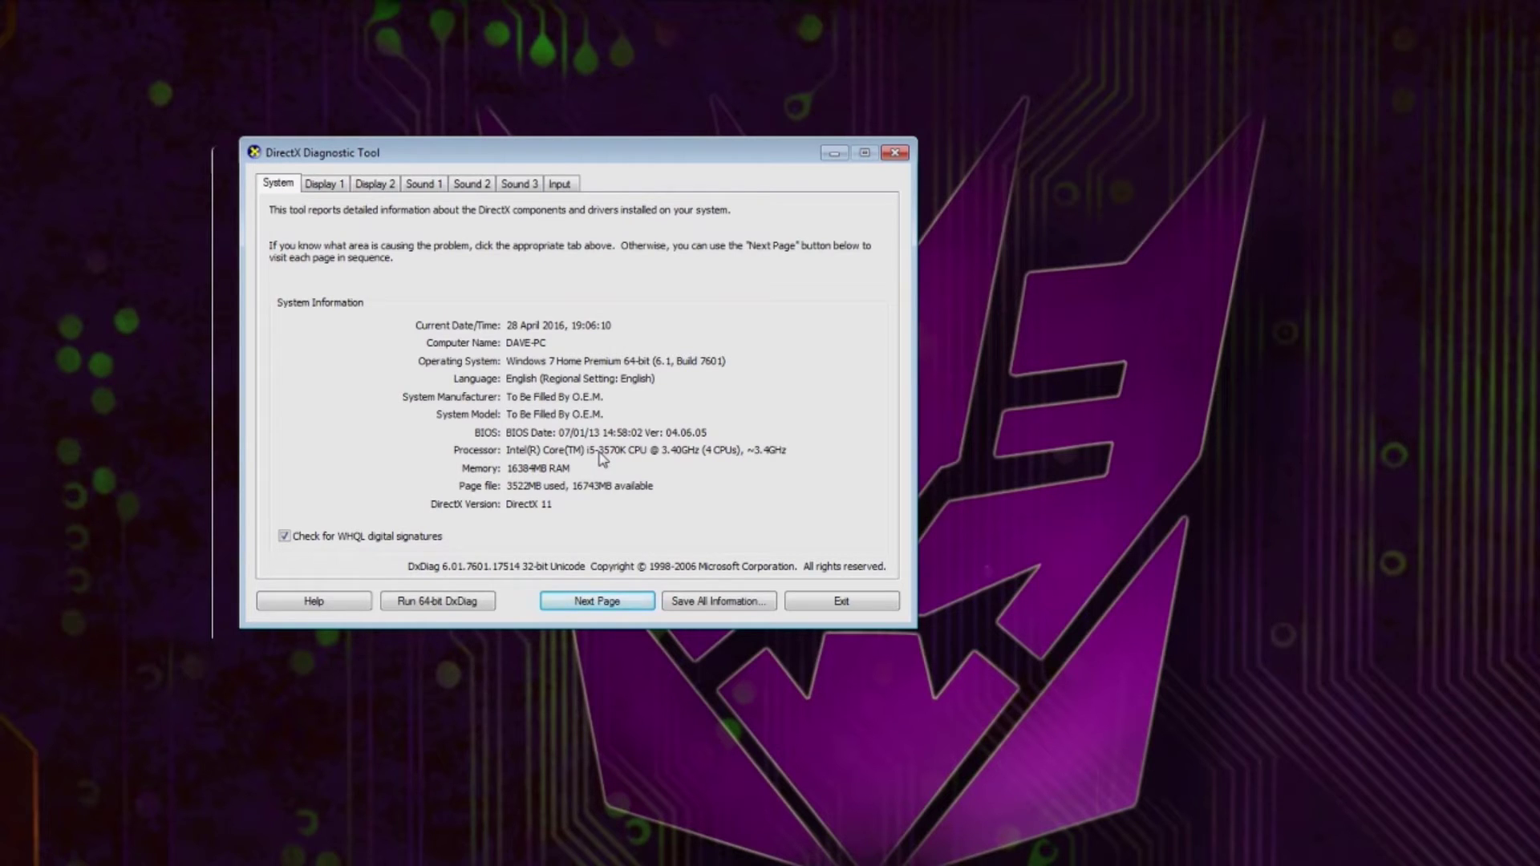
Step: Review the GTX 780 Display 1 page, then return to the i5-3570K, 16384MB System summary
left_click(329, 193)
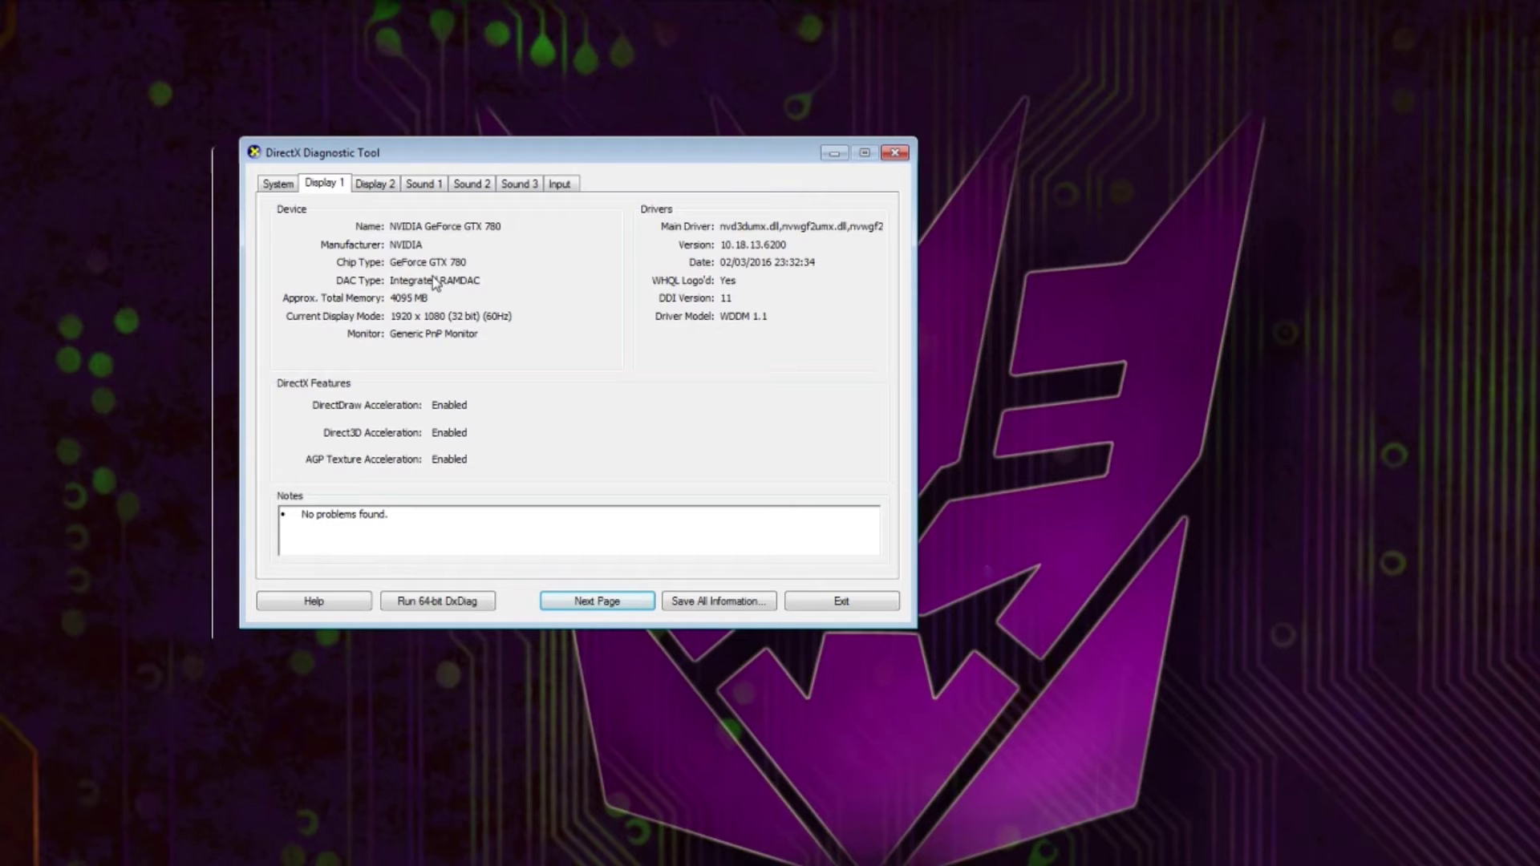
left_click(276, 190)
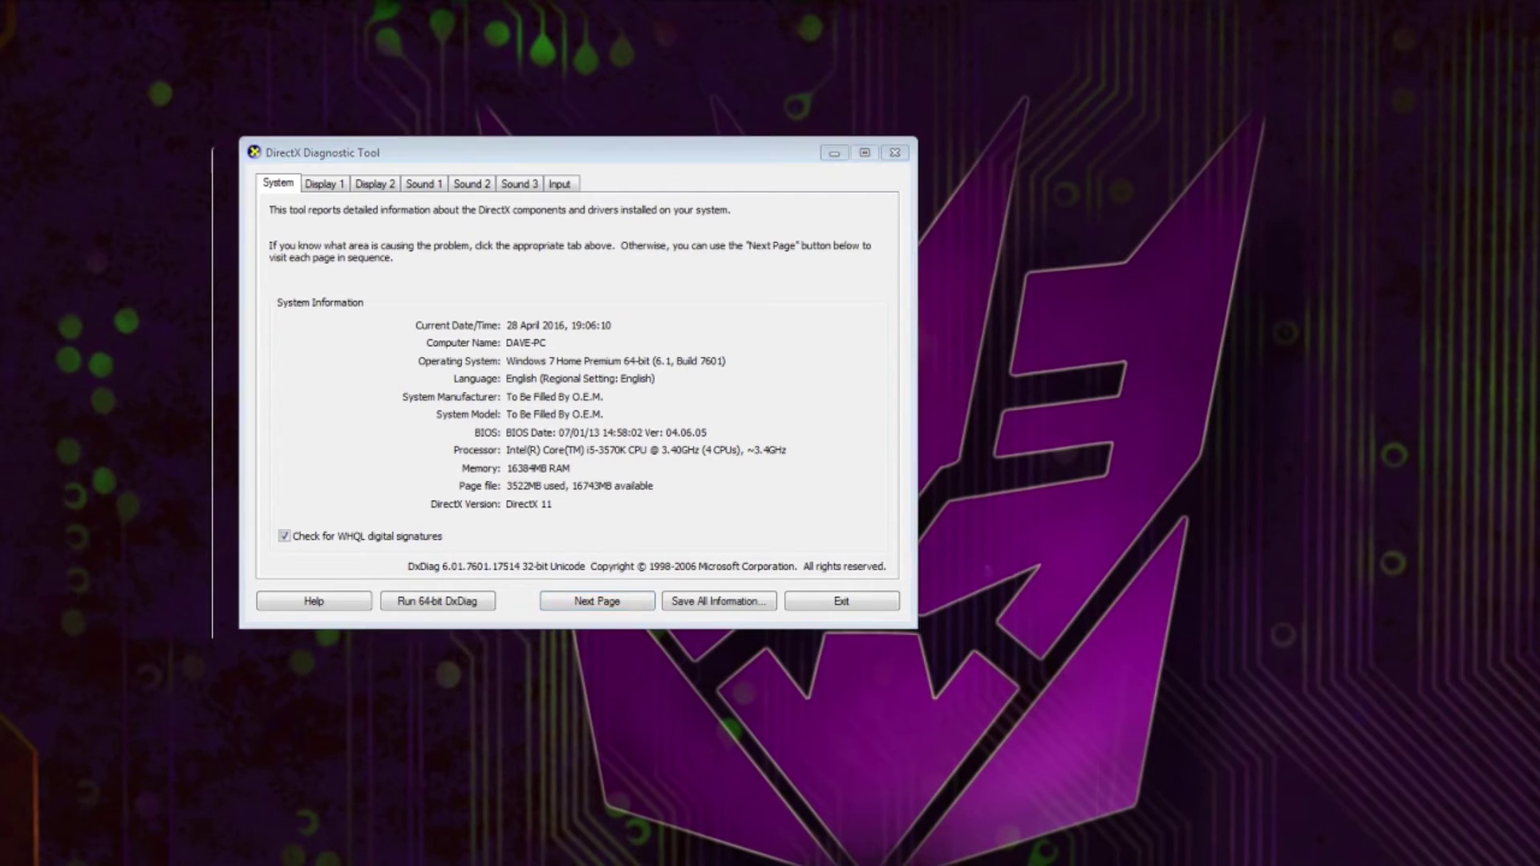
Step: Place Command Prompt beside DxDiag and run 'wmic baseboard get product', returning Z77 Extreme6
left_click_drag(596, 176, 910, 67)
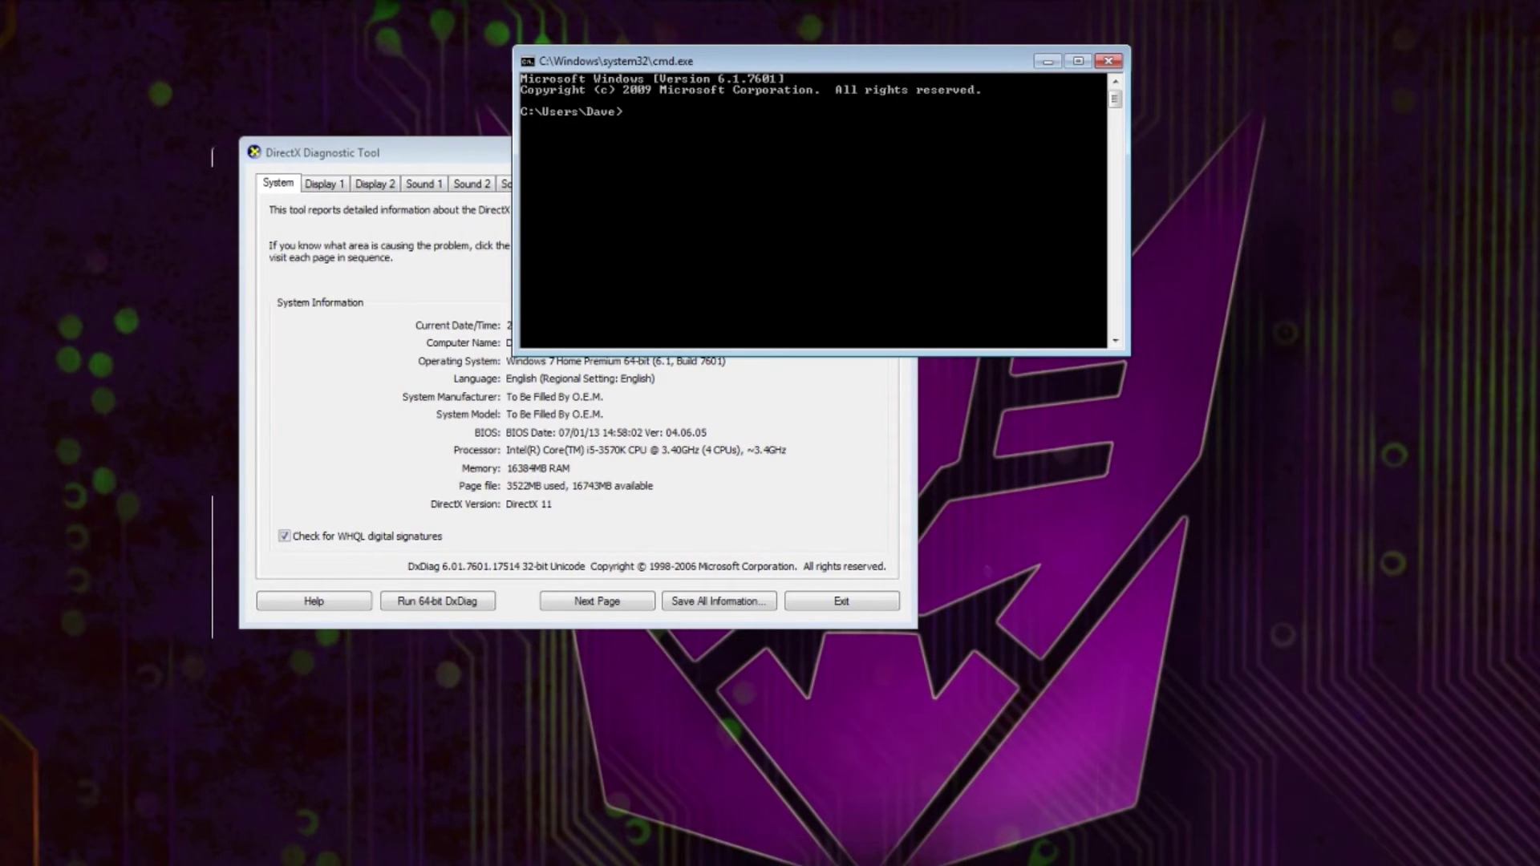
type("wmic baseboard get product")
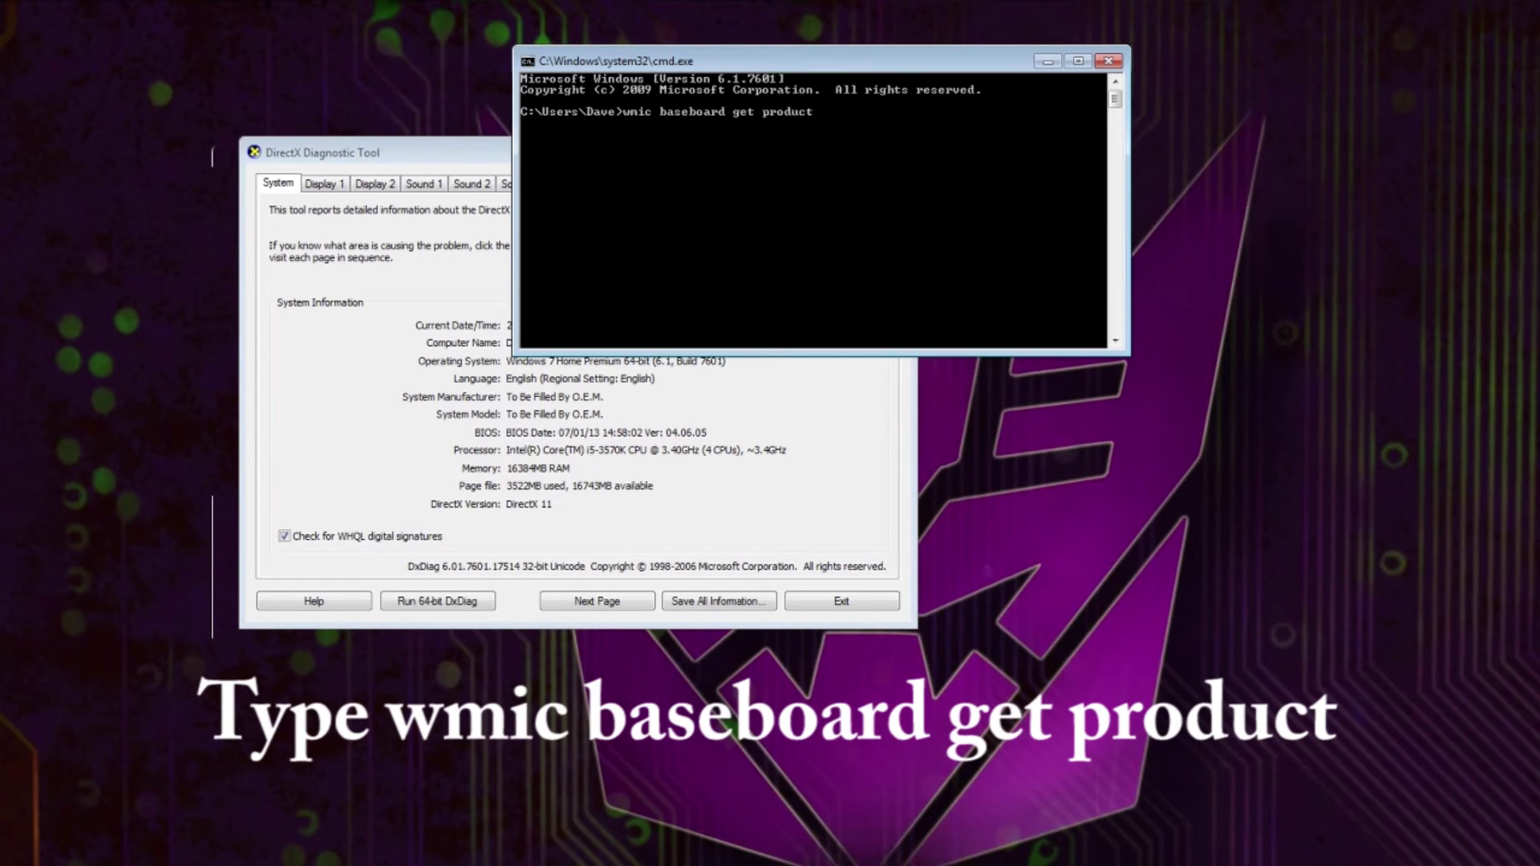
key("Return")
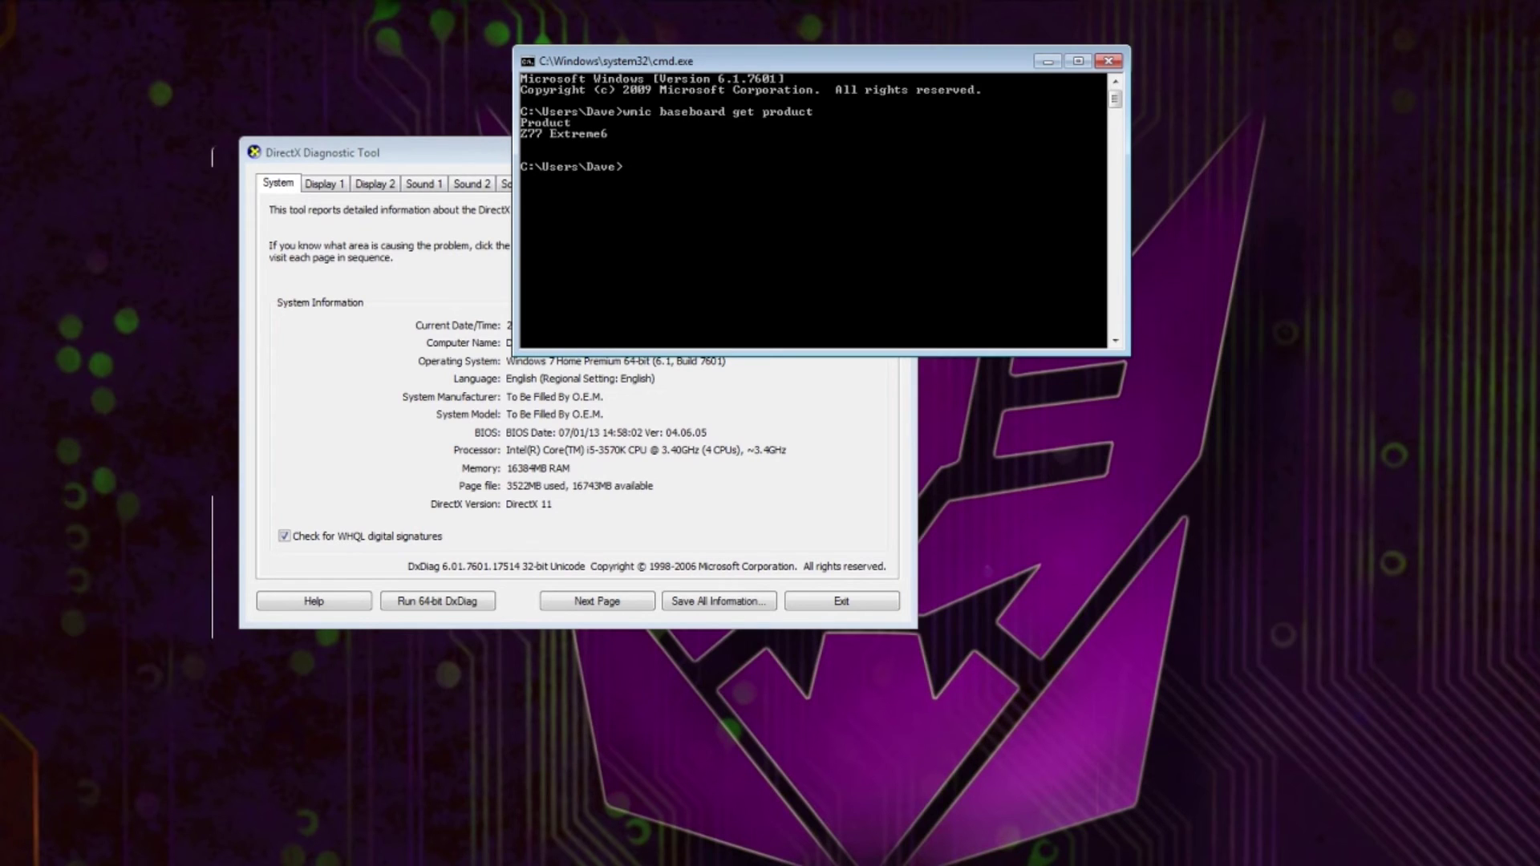
key("Up")
type(",")
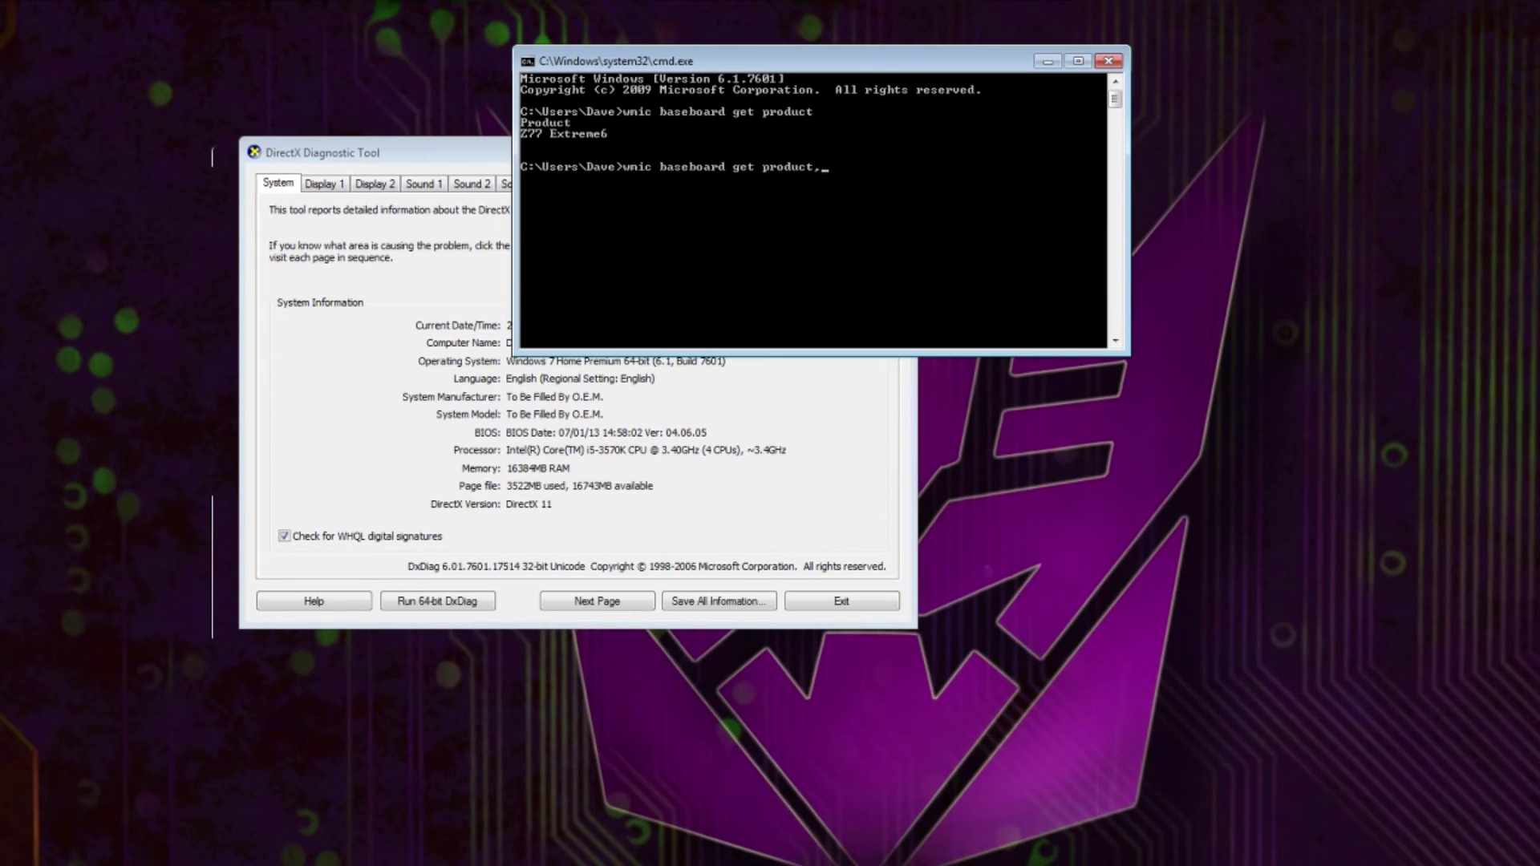
type("Manu")
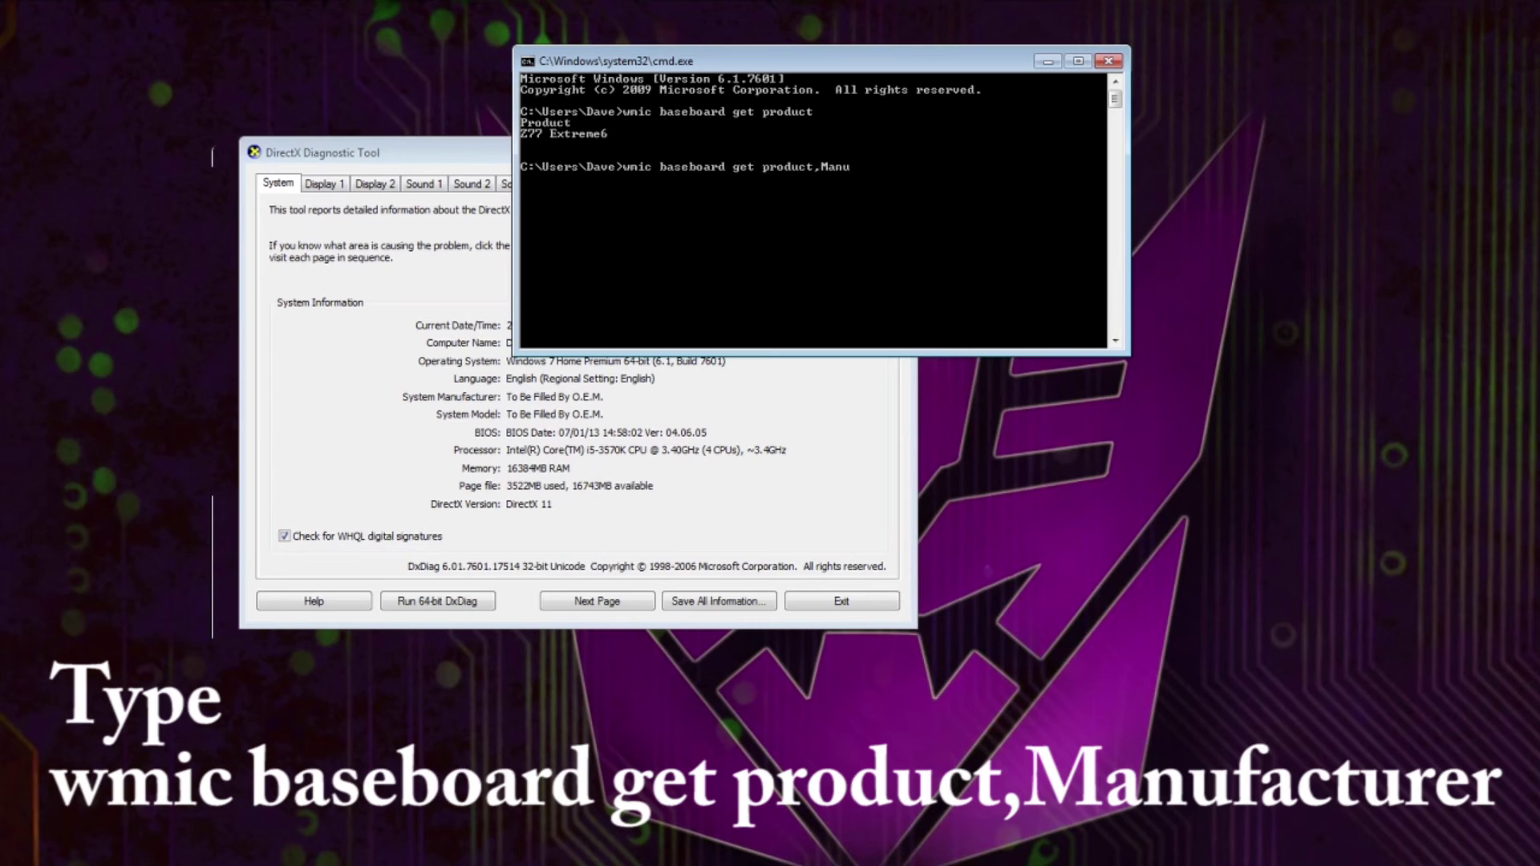
type("fact")
Step: Run the query extended with ',Manufacturer', showing ASRock beside Z77 Extreme6
key("BackSpace")
type("ur")
type("er")
key("Return")
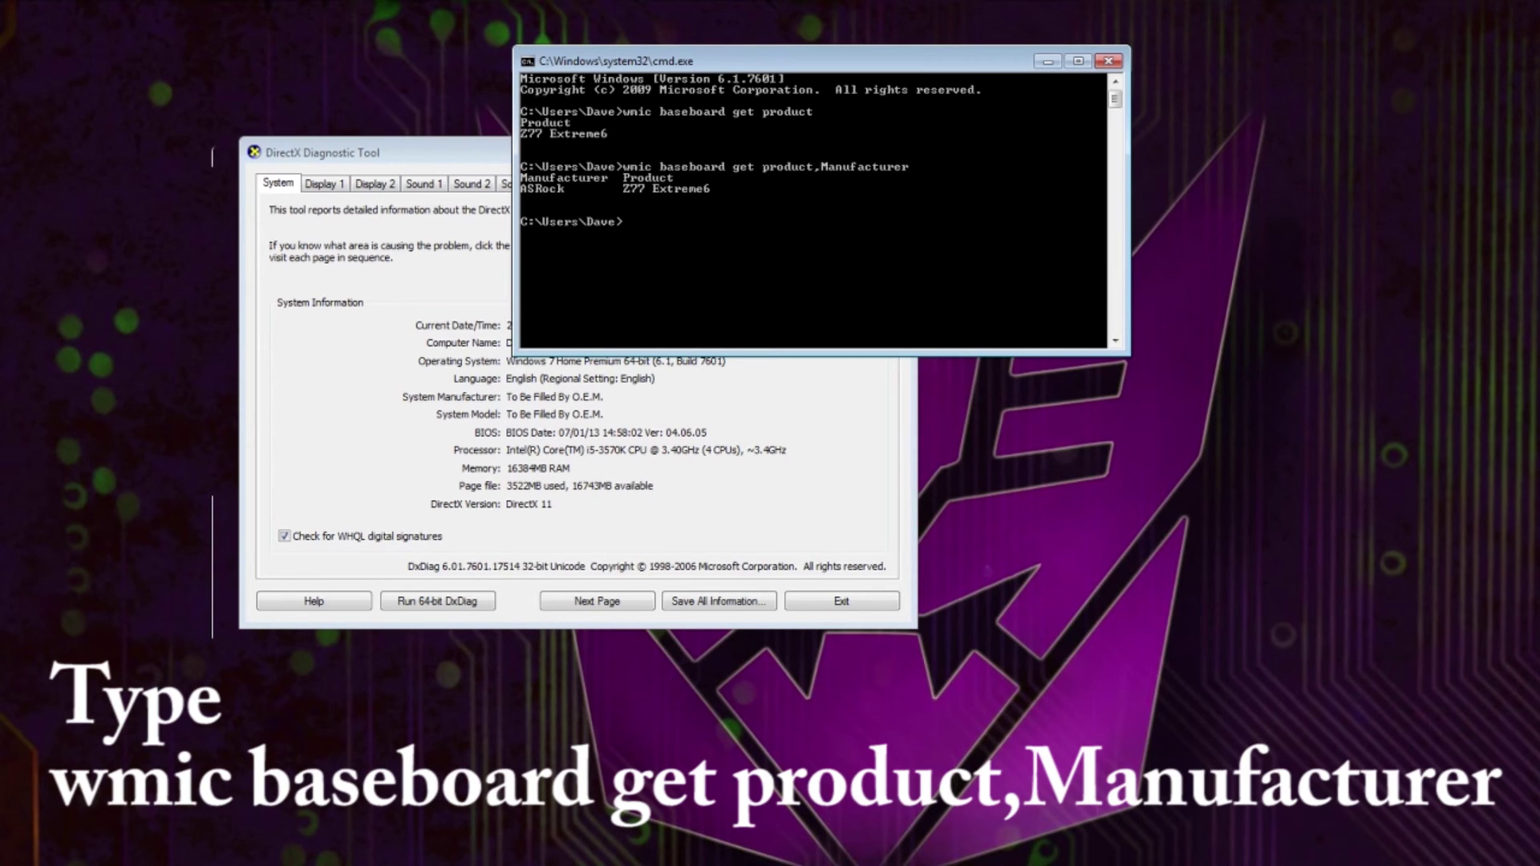